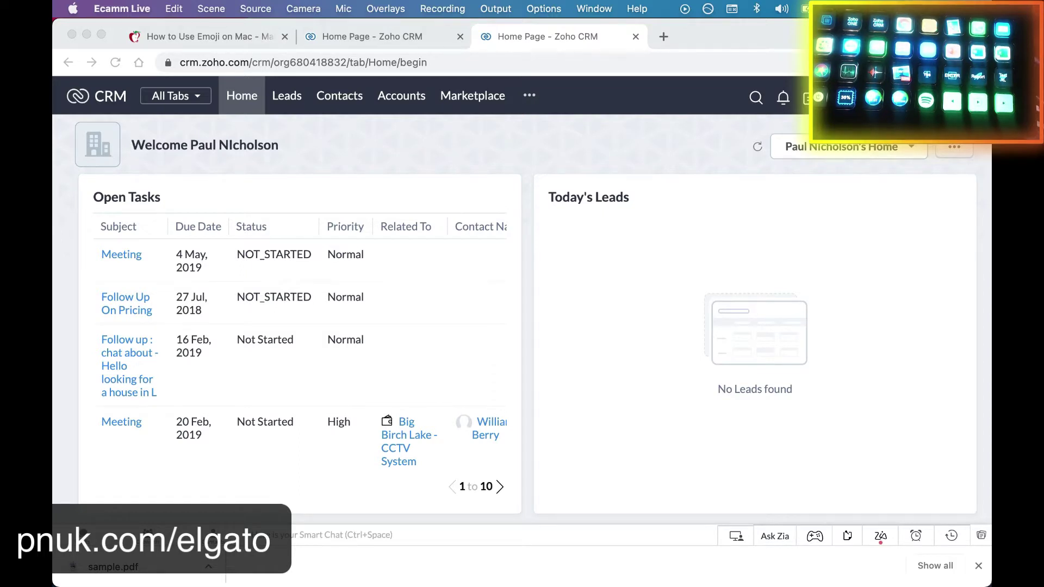
Bring the browser forward and open the Stream Deck configuration window from the menu bar.
{"action": "left_click", "coordinate": [978, 566]}
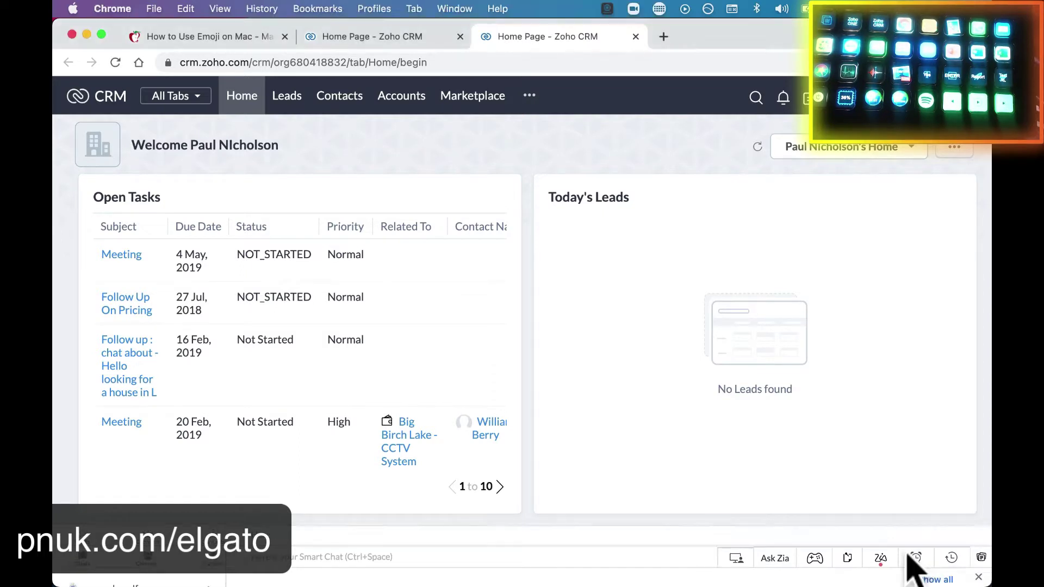
{"action": "left_click", "coordinate": [660, 9]}
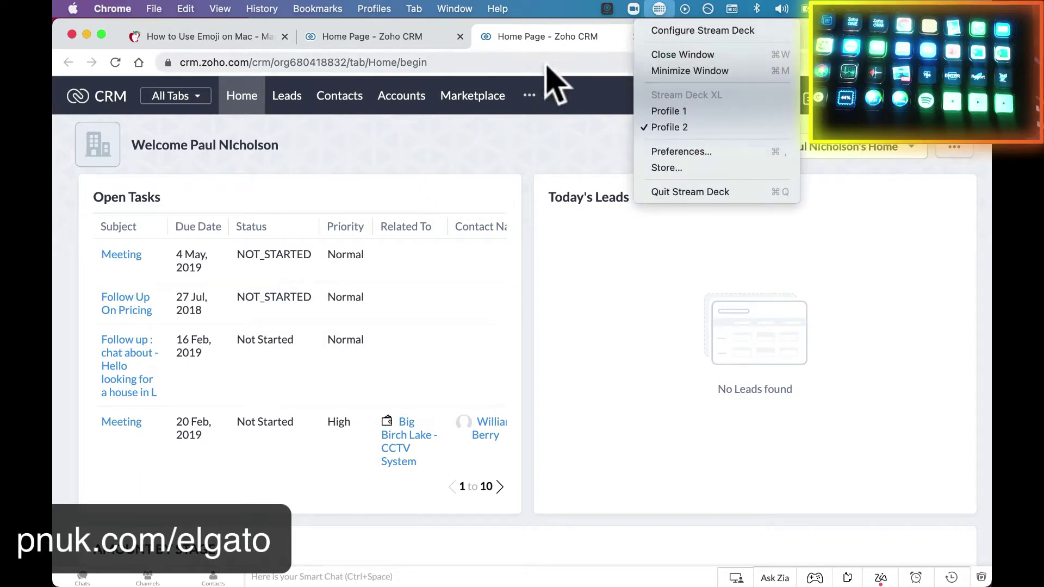
{"action": "left_click", "coordinate": [701, 31]}
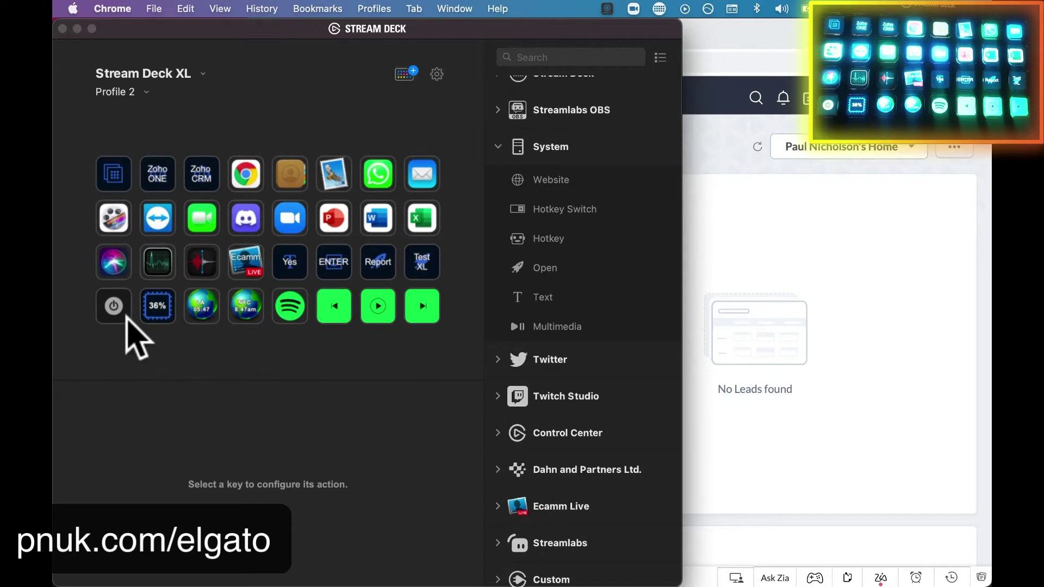
Use the Switch Profile key to go to Profile 1 and return to Profile 2.
{"action": "left_click", "coordinate": [112, 176]}
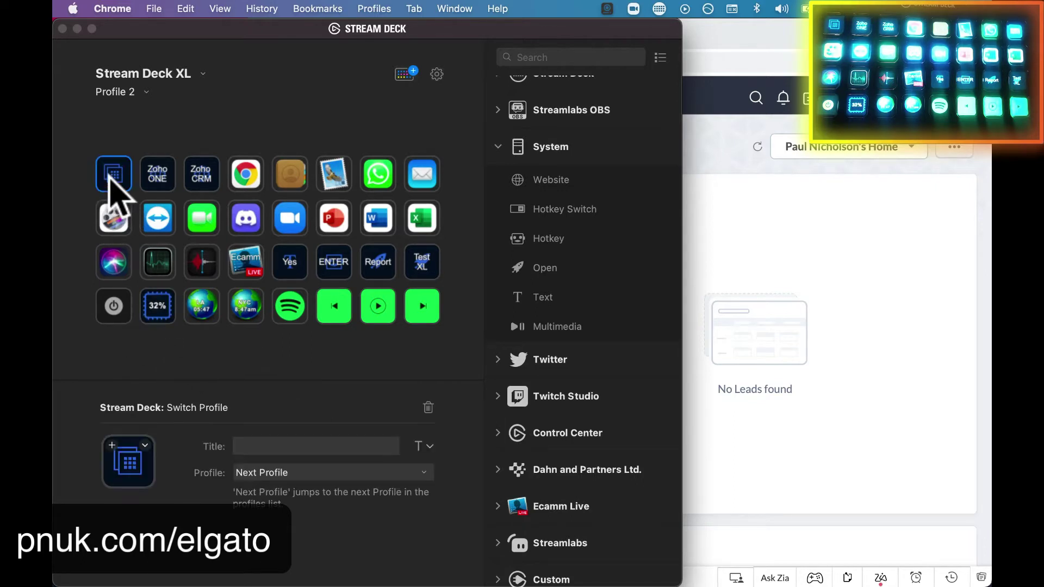
{"action": "double_click", "coordinate": [111, 177]}
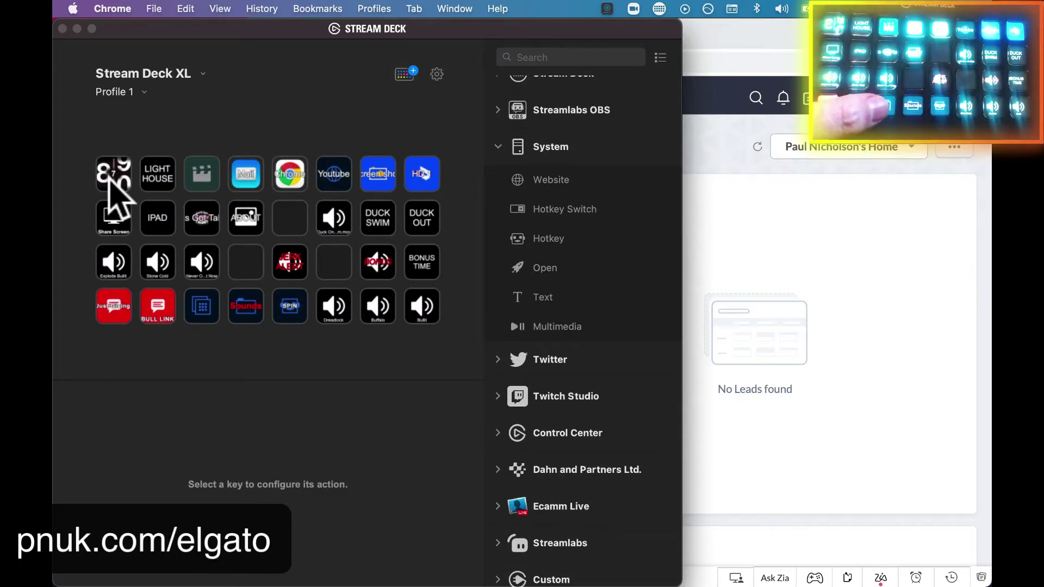
{"action": "double_click", "coordinate": [110, 177]}
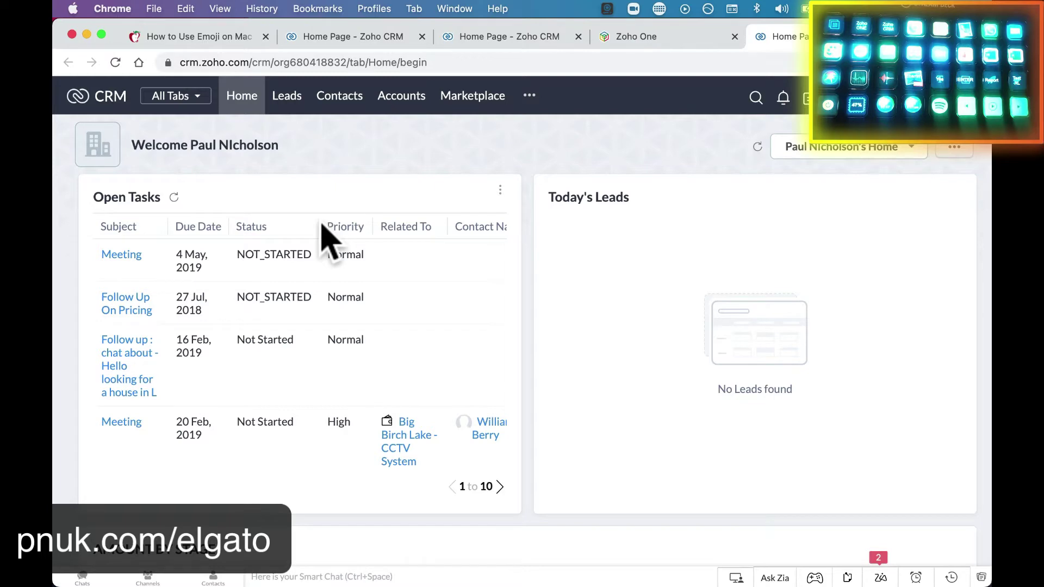
Trigger the Mail and WhatsApp keys from the Stream Deck menu-bar options, then dismiss the menu.
{"action": "left_click", "coordinate": [659, 9]}
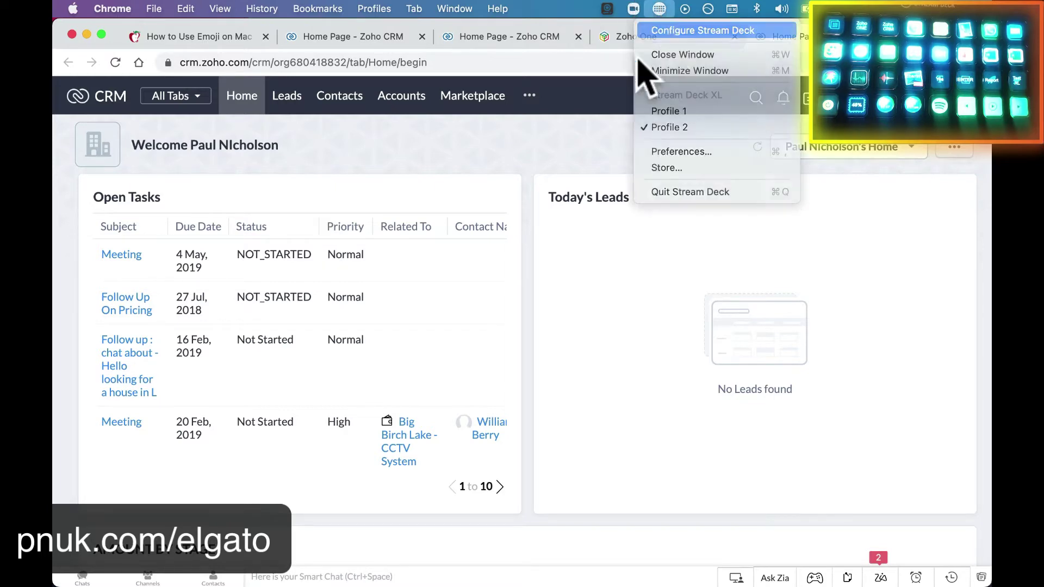
{"action": "left_click", "coordinate": [678, 30]}
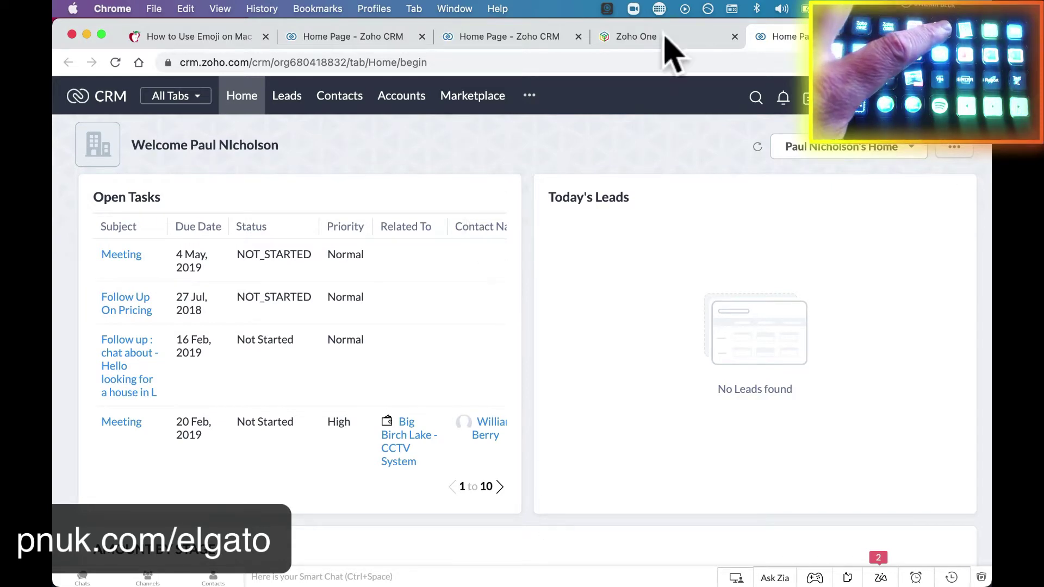
{"action": "left_click", "coordinate": [659, 9]}
{"action": "left_click", "coordinate": [664, 31]}
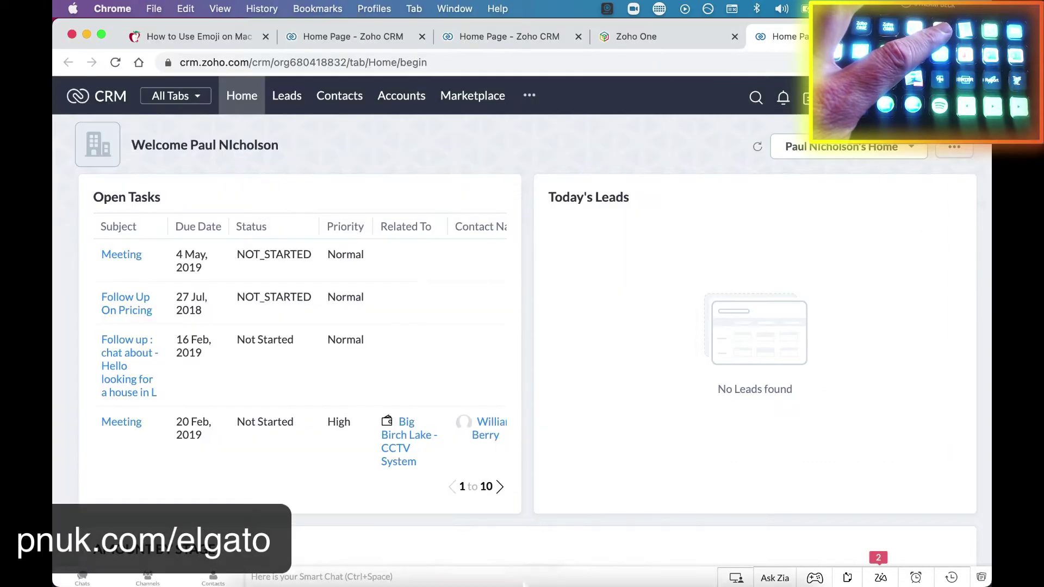
{"action": "left_click", "coordinate": [659, 19]}
{"action": "left_click", "coordinate": [664, 42]}
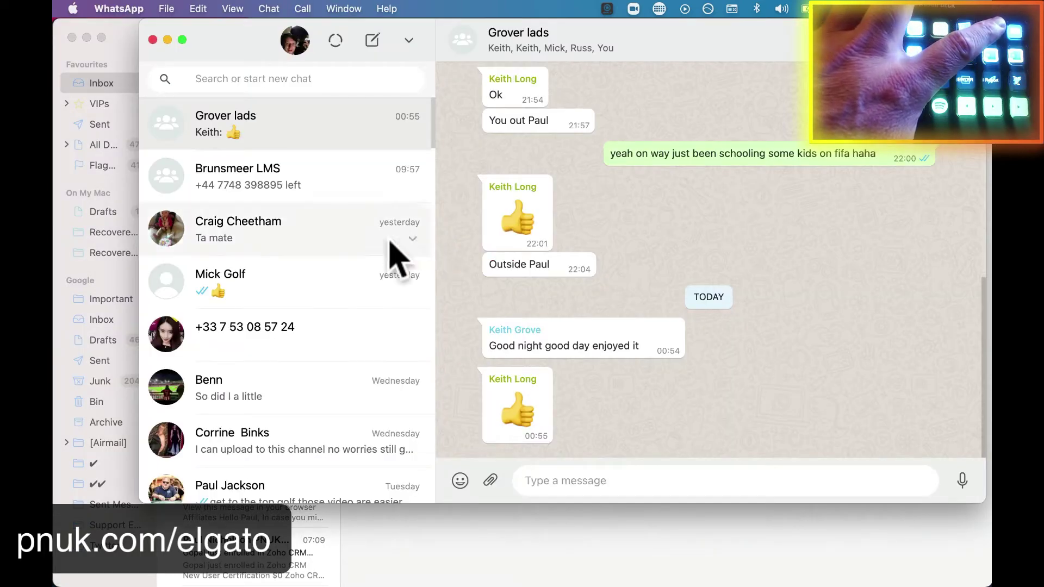
Hide WhatsApp to reveal the Mail inbox, then launch the Test XL Excel workbook via Stream Deck.
{"action": "key", "text": "super+h"}
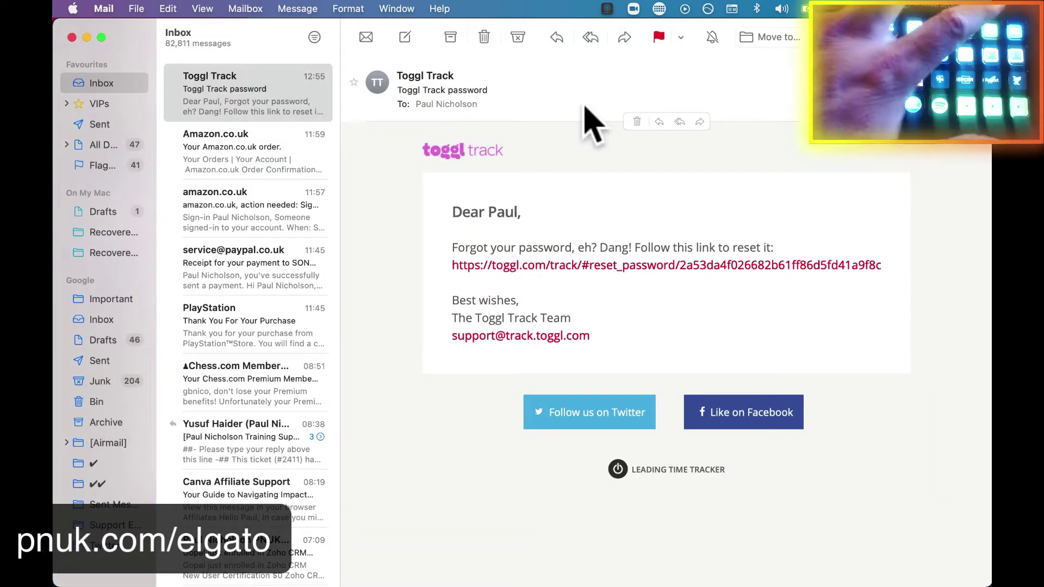
{"action": "left_click", "coordinate": [638, 8]}
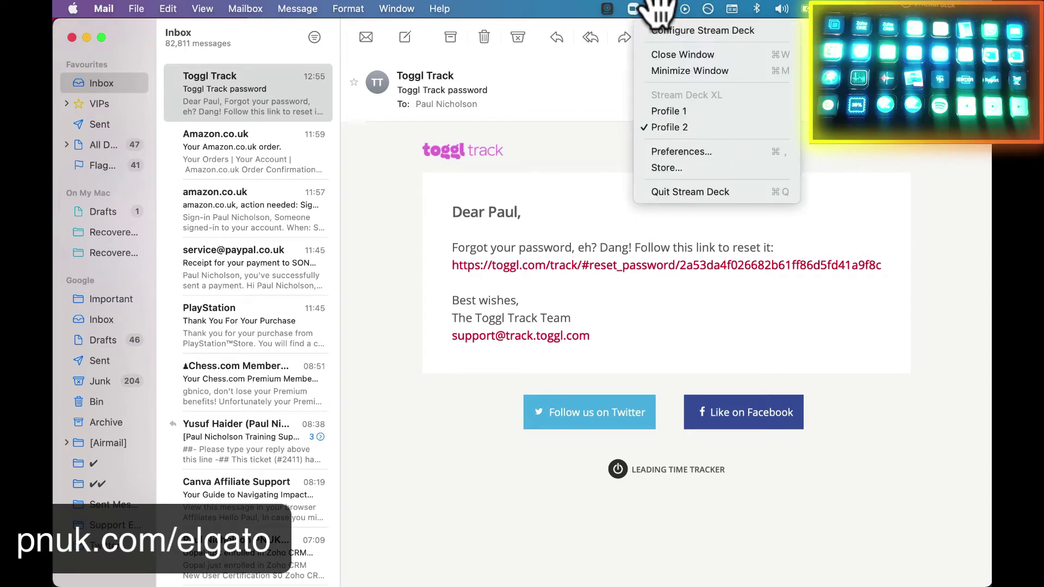
{"action": "left_click", "coordinate": [606, 9]}
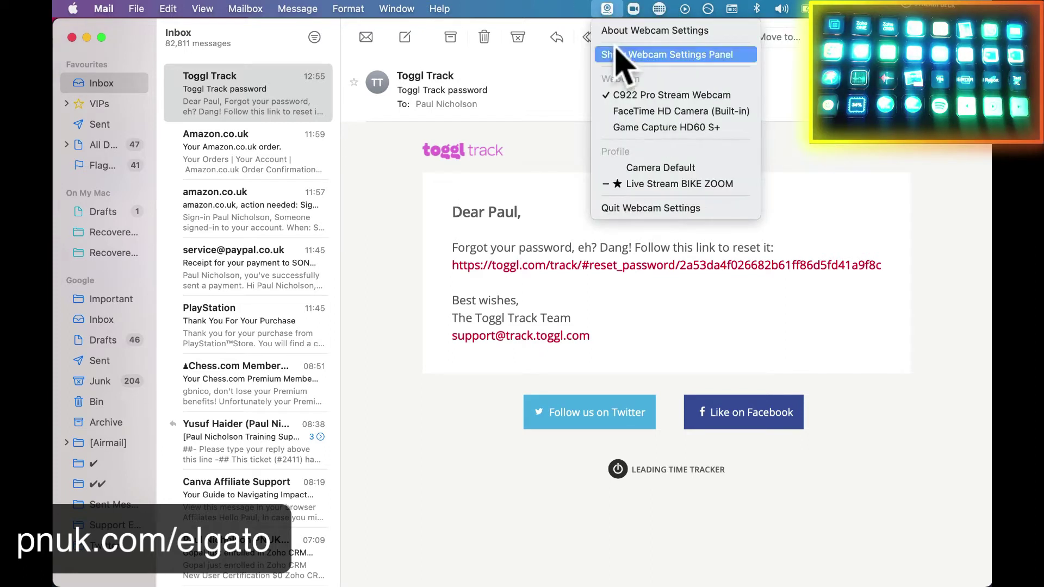
{"action": "left_click", "coordinate": [659, 8]}
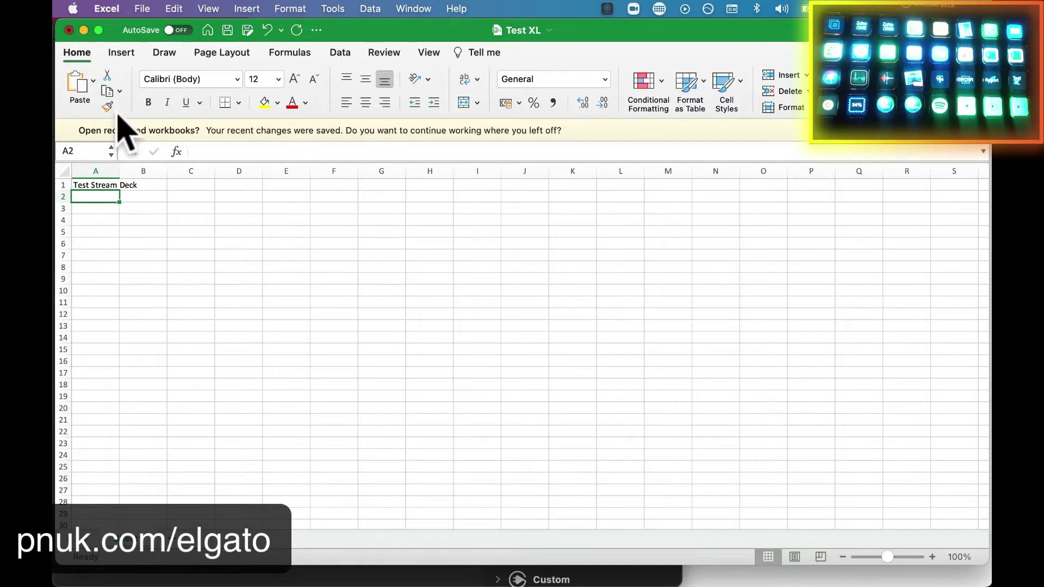
Close Test XL without saving, then open the Stream Deck configuration window to launch Word.
{"action": "left_click", "coordinate": [69, 30]}
{"action": "left_click", "coordinate": [517, 343]}
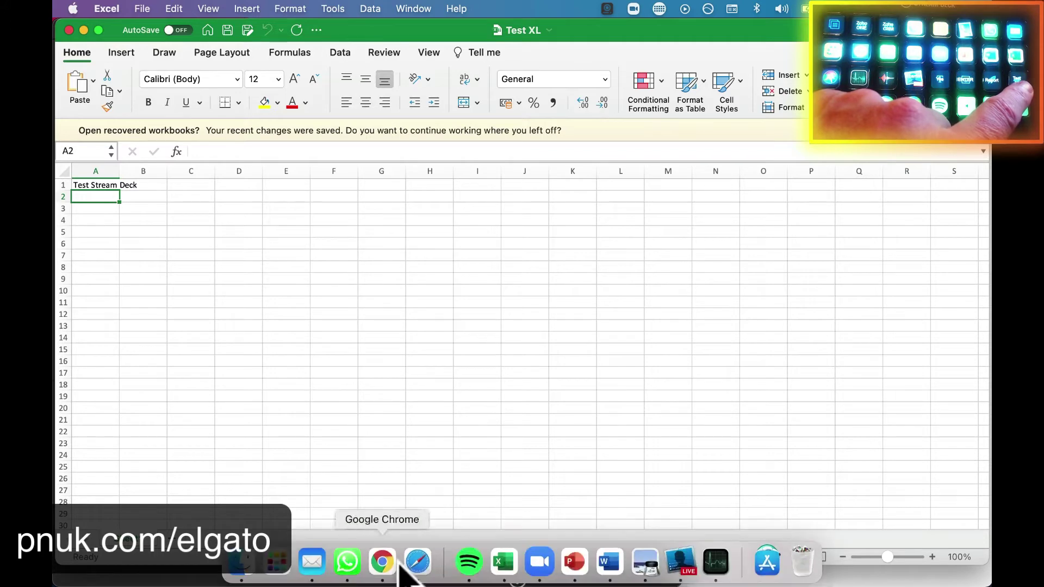
{"action": "left_click", "coordinate": [658, 9]}
{"action": "left_click", "coordinate": [660, 28]}
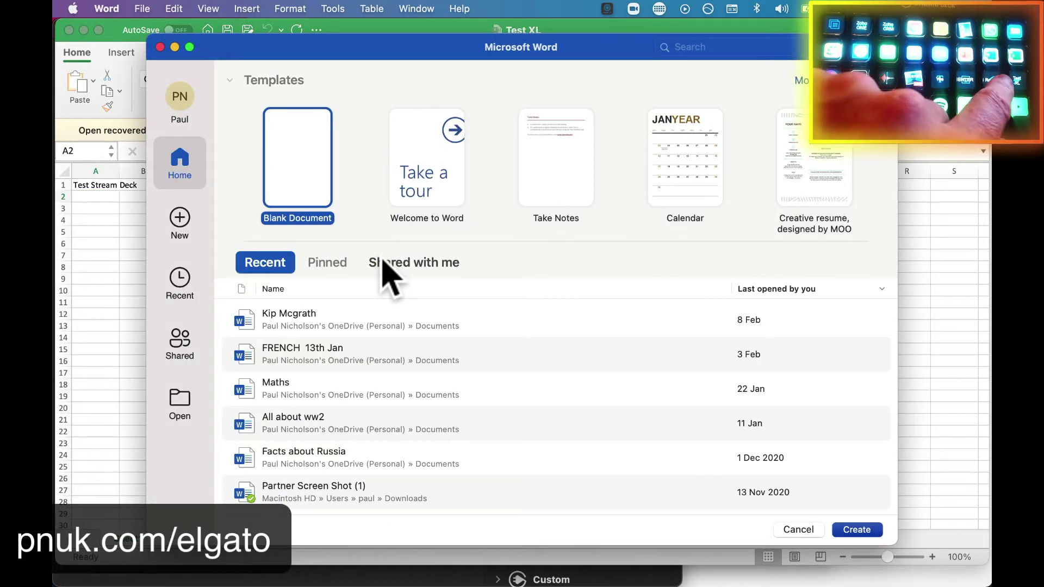
Create a blank Word document and blank presentation, then cycle through Preview and WhatsApp to Zoho CRM.
{"action": "double_click", "coordinate": [294, 171]}
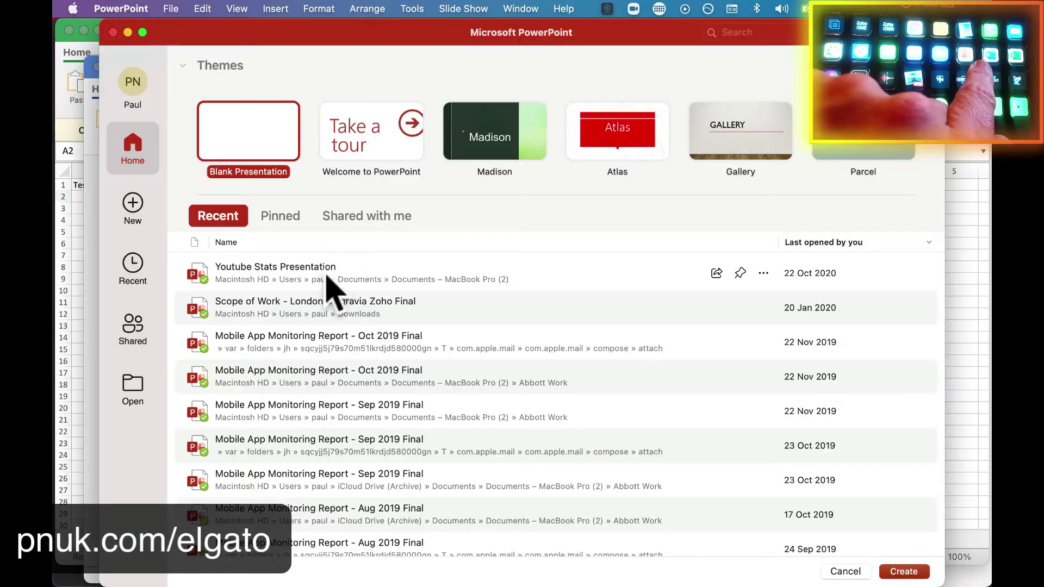
{"action": "double_click", "coordinate": [261, 149]}
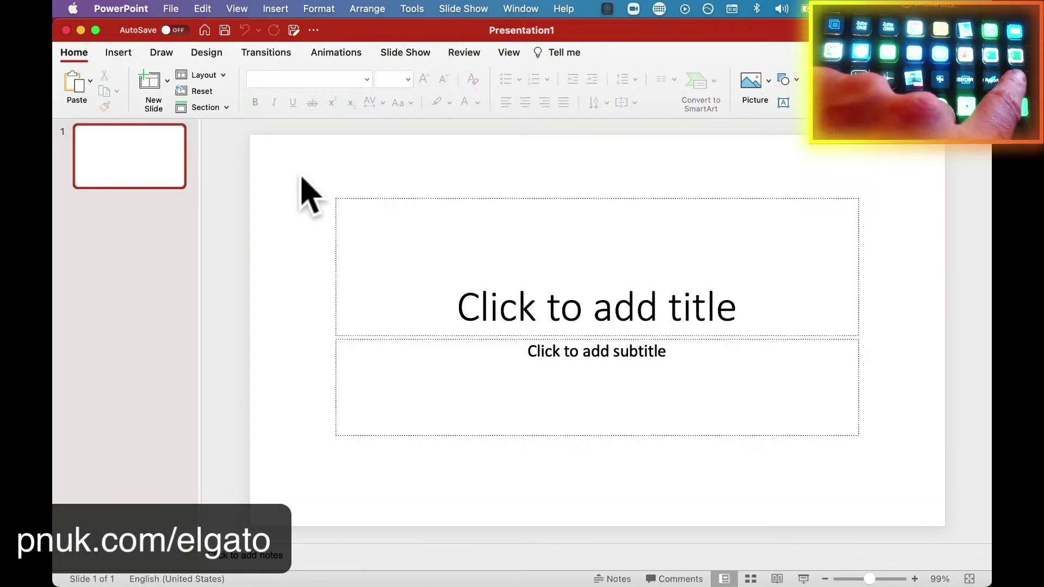
{"action": "key", "text": "super+Tab"}
{"action": "key", "text": "super+Tab"}
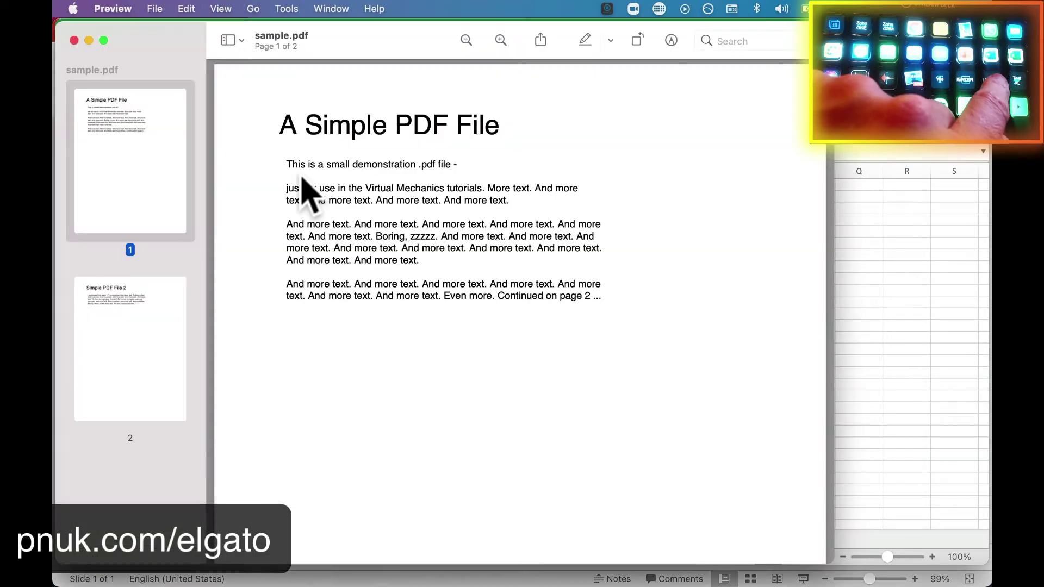
{"action": "key", "text": "super+Tab"}
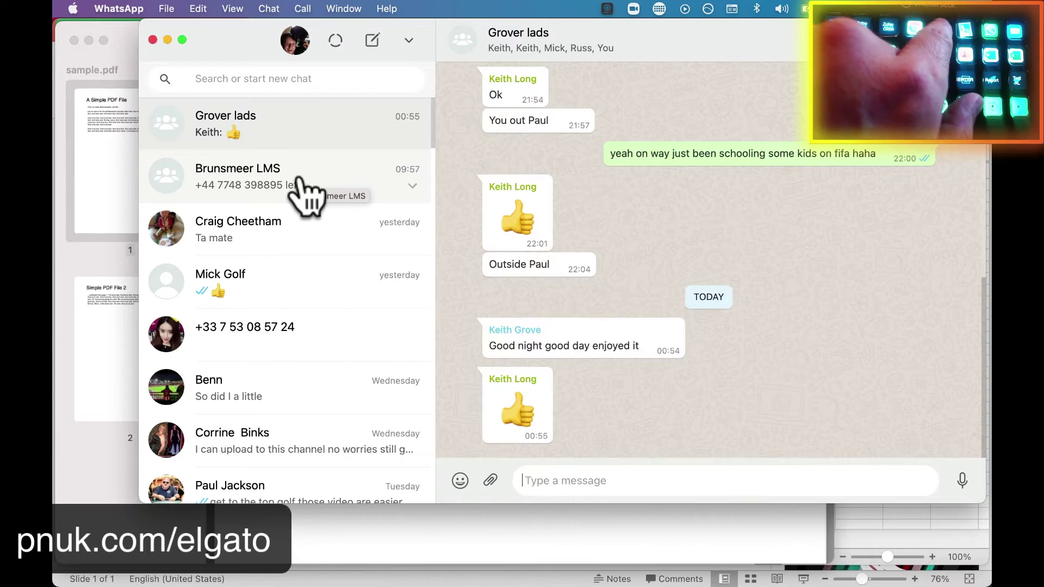
{"action": "key", "text": "super+Tab"}
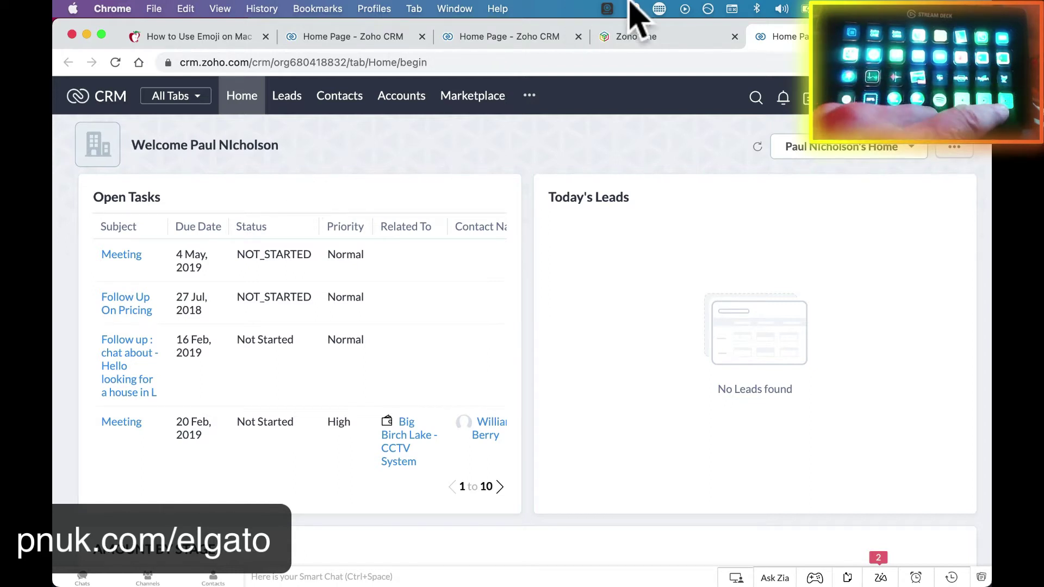
Reopen the Profile 2 configuration window and check, then dismiss, the sound output device list.
{"action": "left_click", "coordinate": [660, 9]}
{"action": "left_click", "coordinate": [669, 29]}
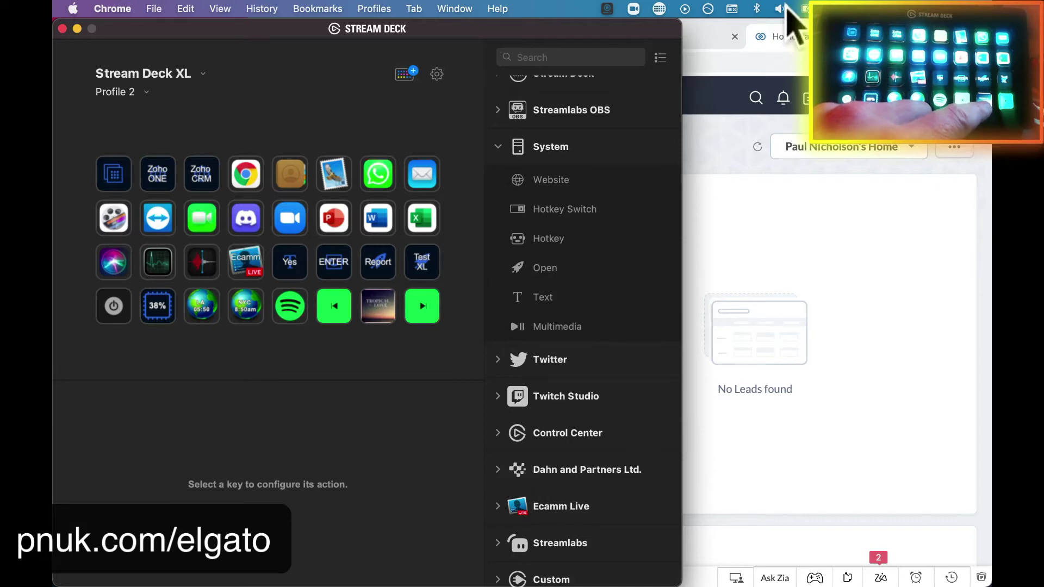
{"action": "left_click", "coordinate": [781, 9]}
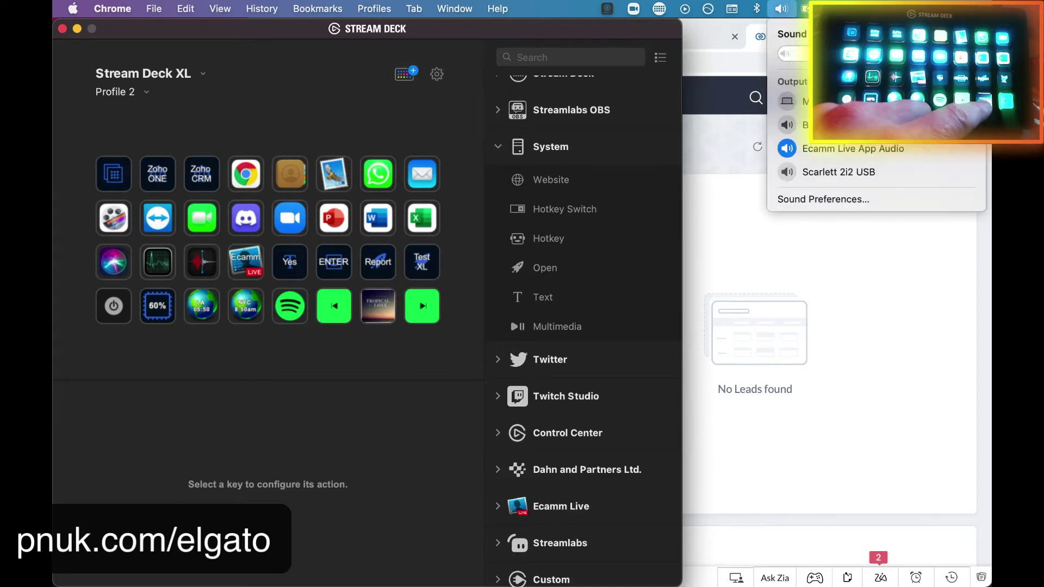
{"action": "left_click", "coordinate": [403, 416]}
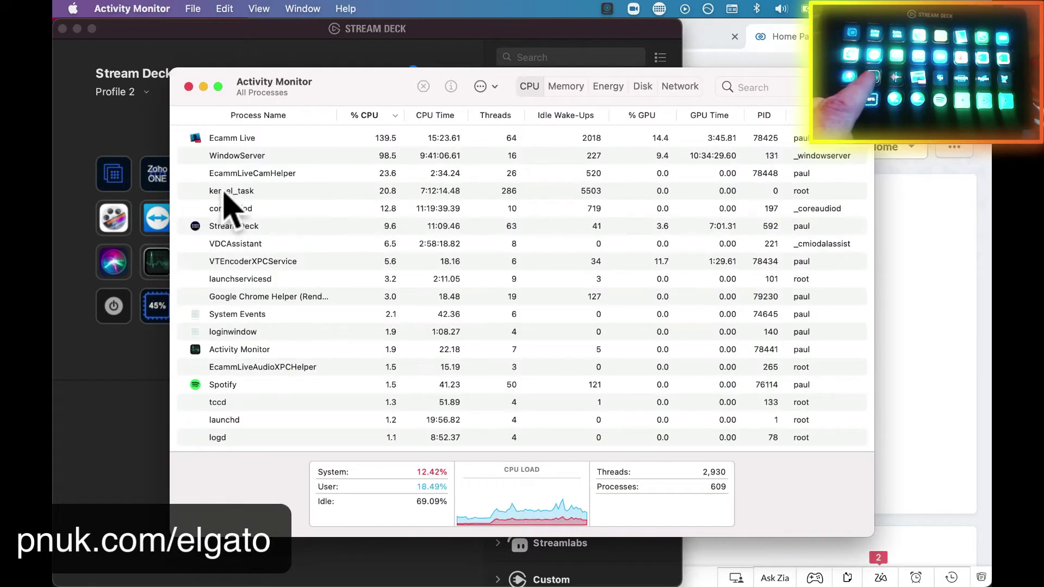
Sort Activity Monitor by % CPU lowest then highest first, and bring the Stream Deck window forward.
{"action": "left_click", "coordinate": [381, 116]}
{"action": "left_click", "coordinate": [381, 116]}
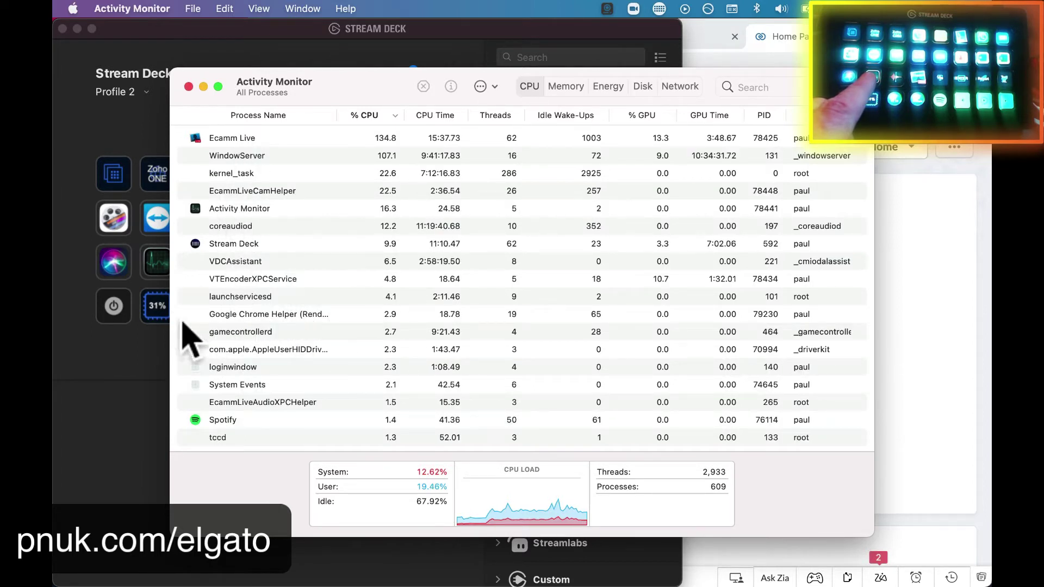
{"action": "left_click", "coordinate": [140, 384]}
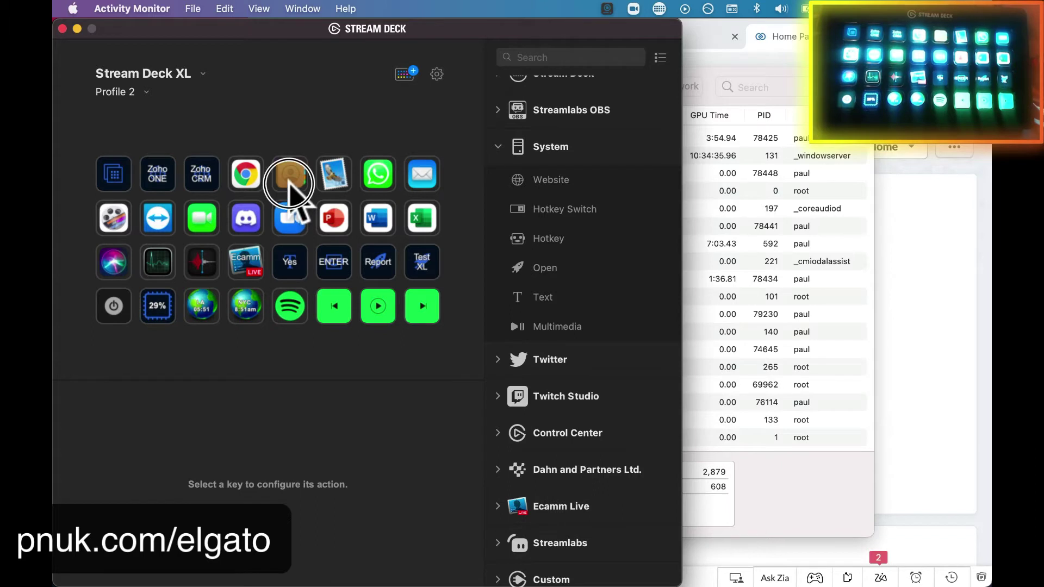
Check the Contacts key's System: Open action for Contacts.app, then close Contacts and Activity Monitor.
{"action": "left_click", "coordinate": [292, 182]}
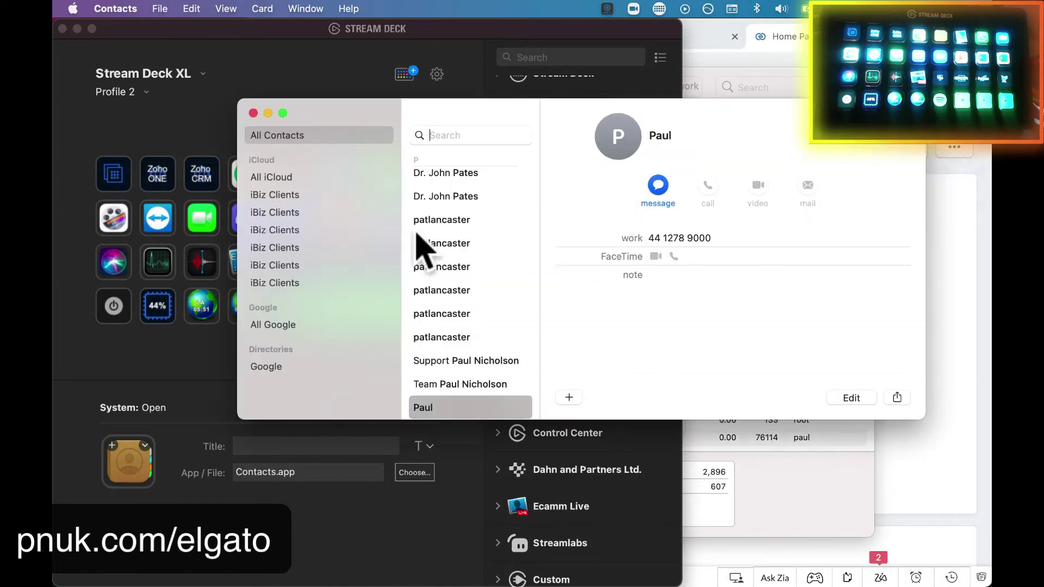
{"action": "left_click", "coordinate": [253, 113]}
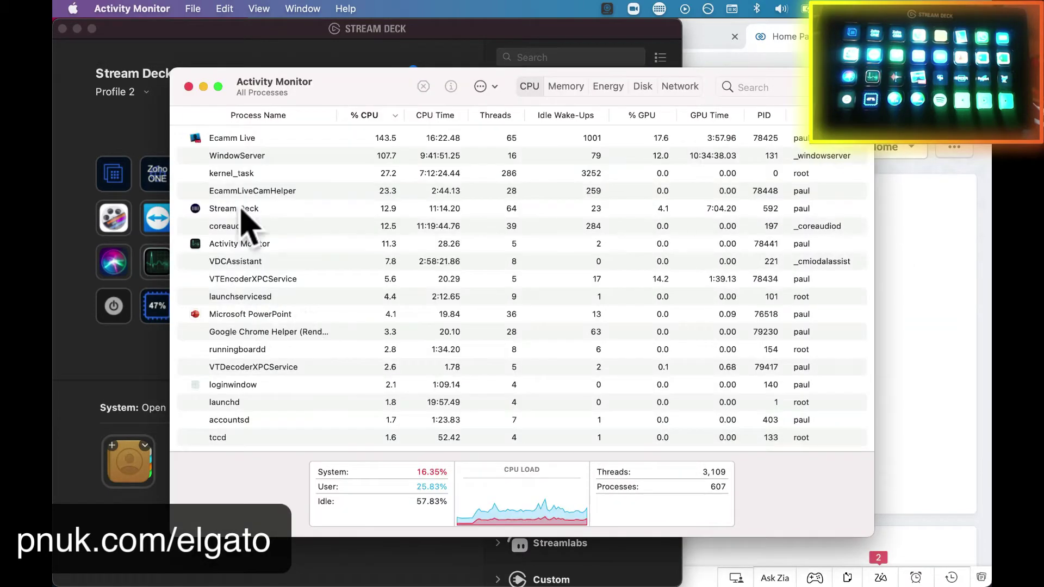
{"action": "left_click", "coordinate": [190, 87]}
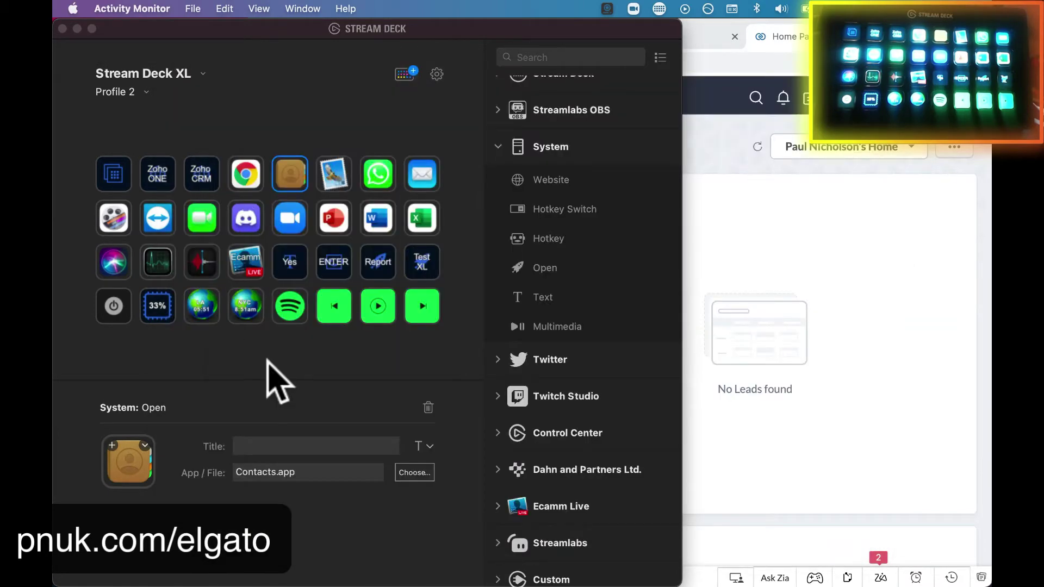